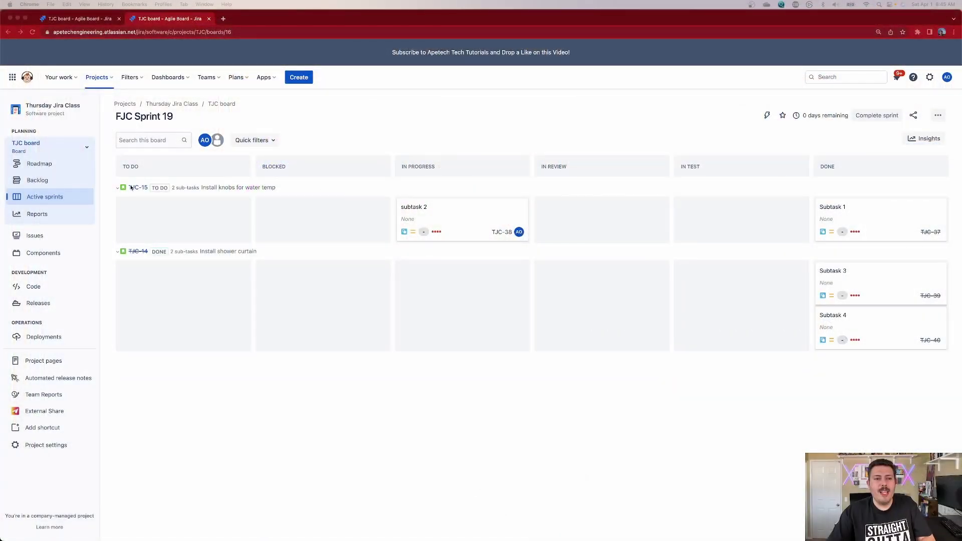
pyautogui.click(134, 188)
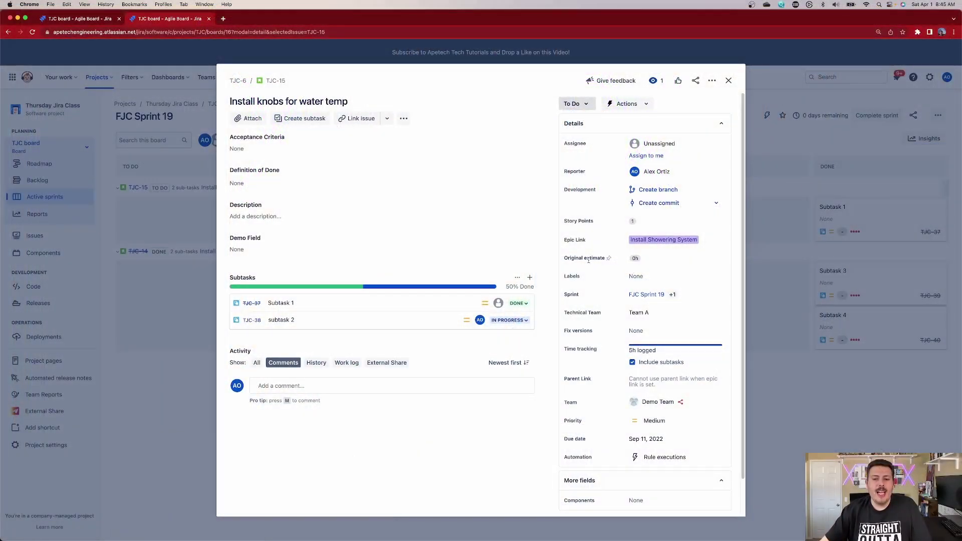
pyautogui.scroll(-2, 583, 441)
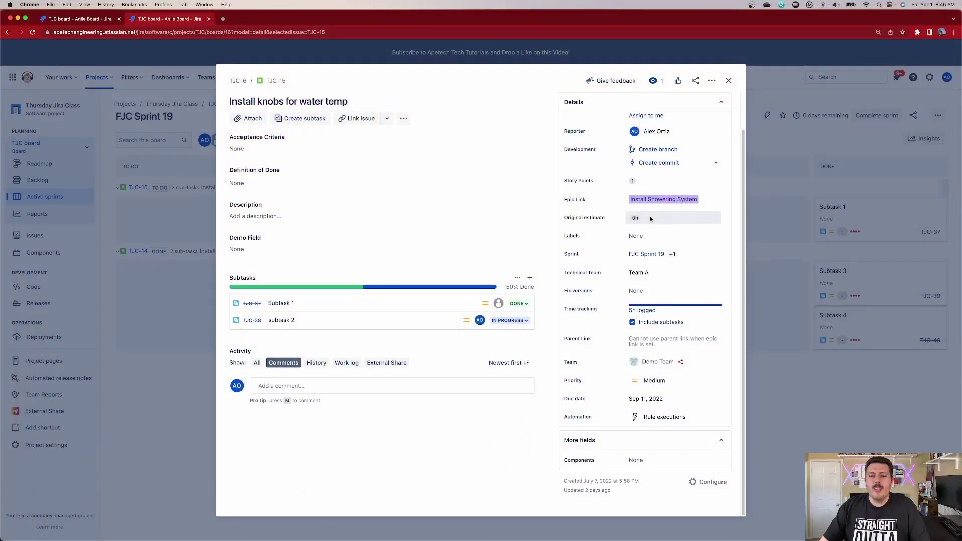
# - Replace the Install knobs for water temp story's original estimate with 25h and save it
pyautogui.click(650, 216)
pyautogui.doubleClick(650, 216)
pyautogui.write('5h')
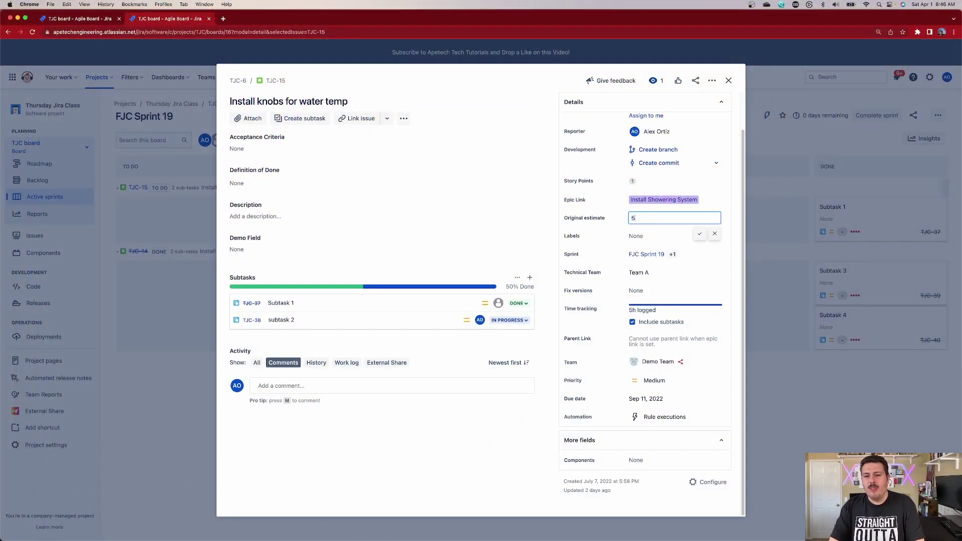
pyautogui.press('BackSpace')
pyautogui.press('BackSpace')
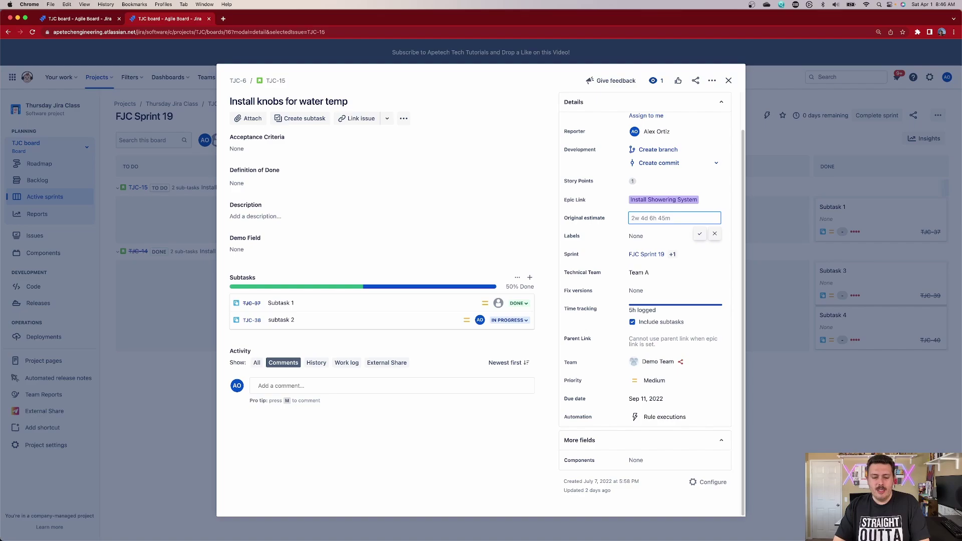
pyautogui.write('25h')
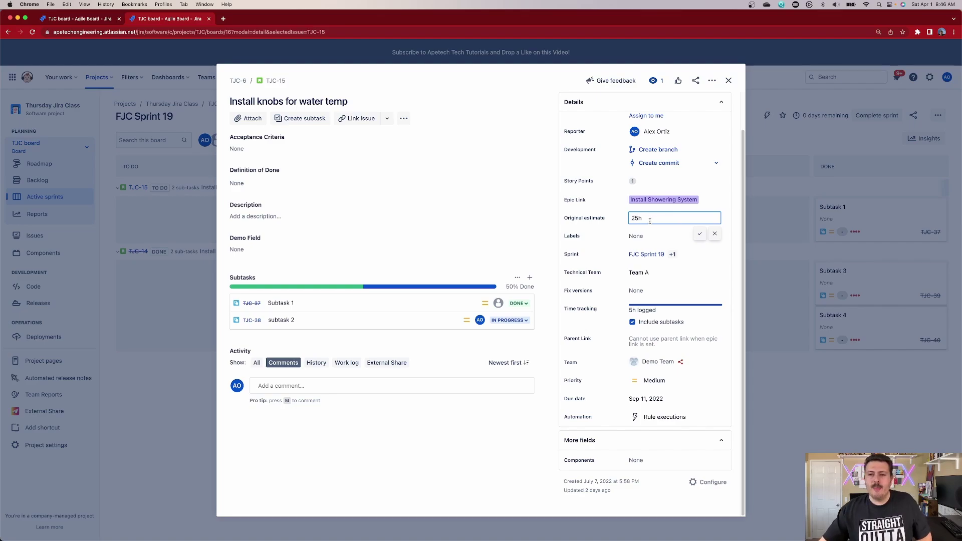
pyautogui.click(700, 234)
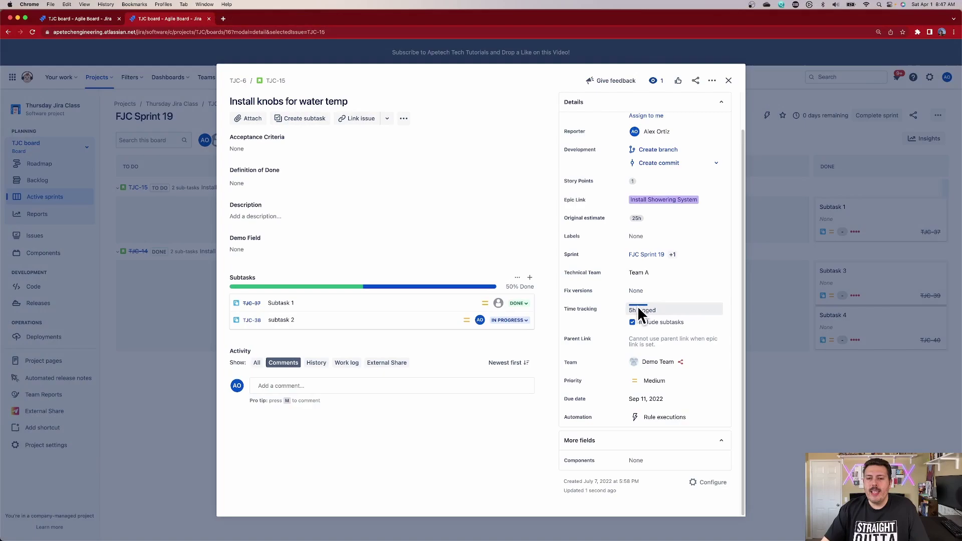
# - Start a work log on TJC-15 with 5h time spent, previewing 10h logged
pyautogui.click(662, 310)
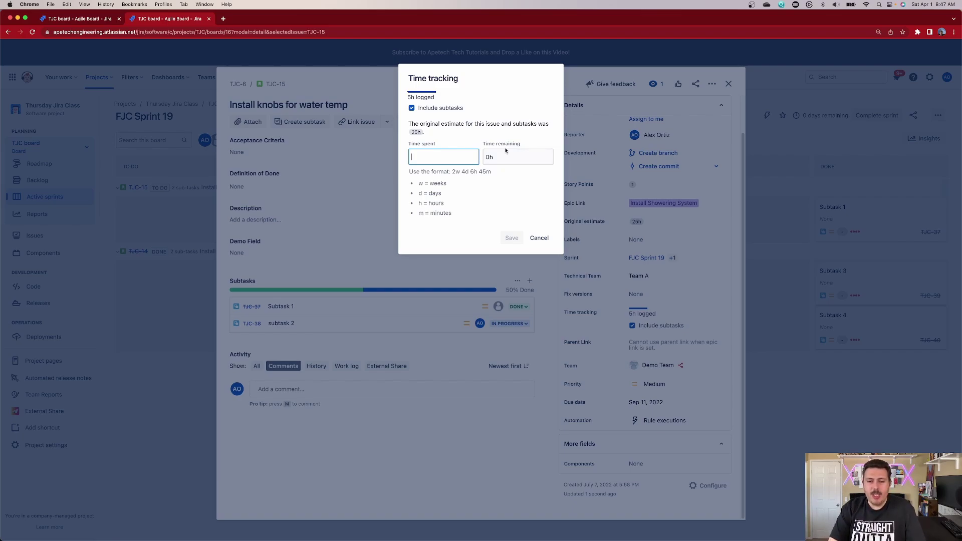
pyautogui.write('5h')
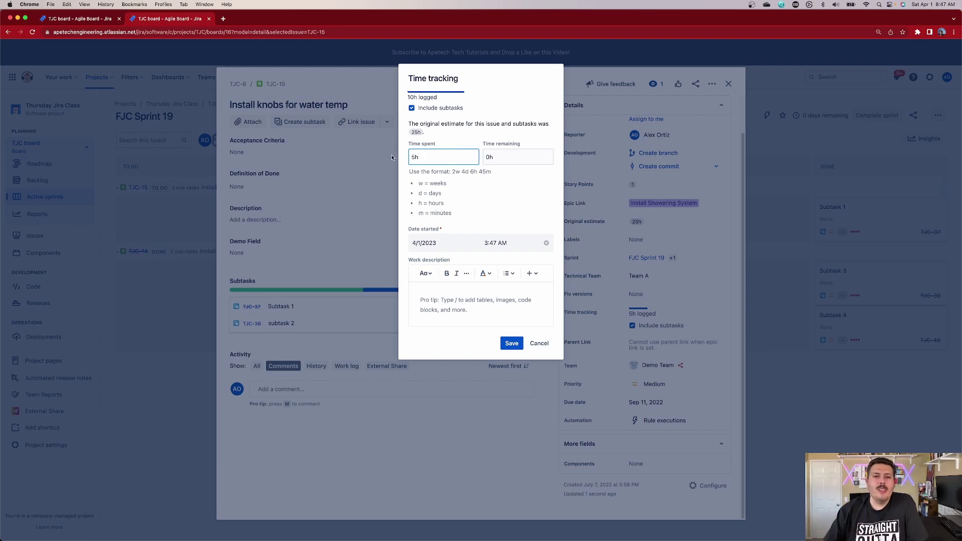
pyautogui.moveTo(413, 145); pyautogui.dragTo(428, 157)
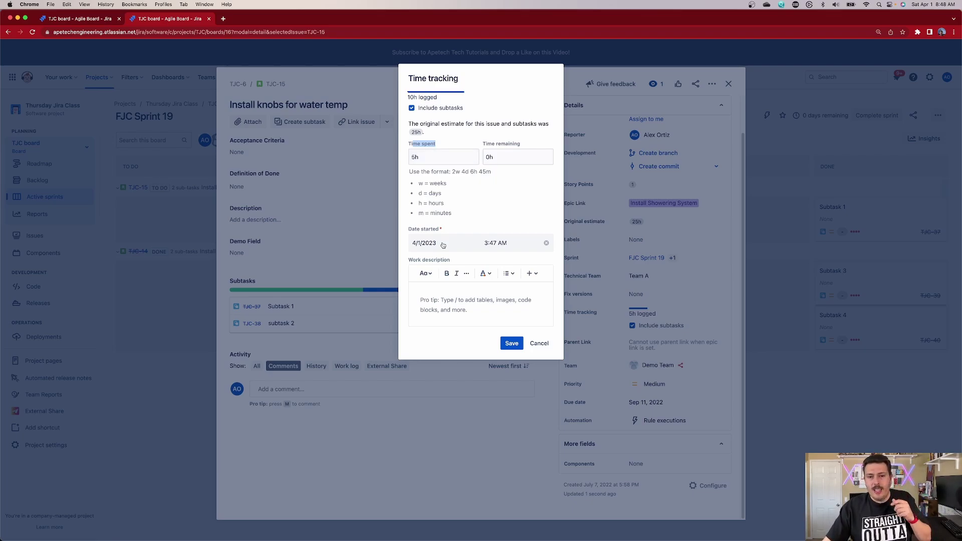
# - Save the 5h work log with the description 'they put in a description'
pyautogui.click(461, 299)
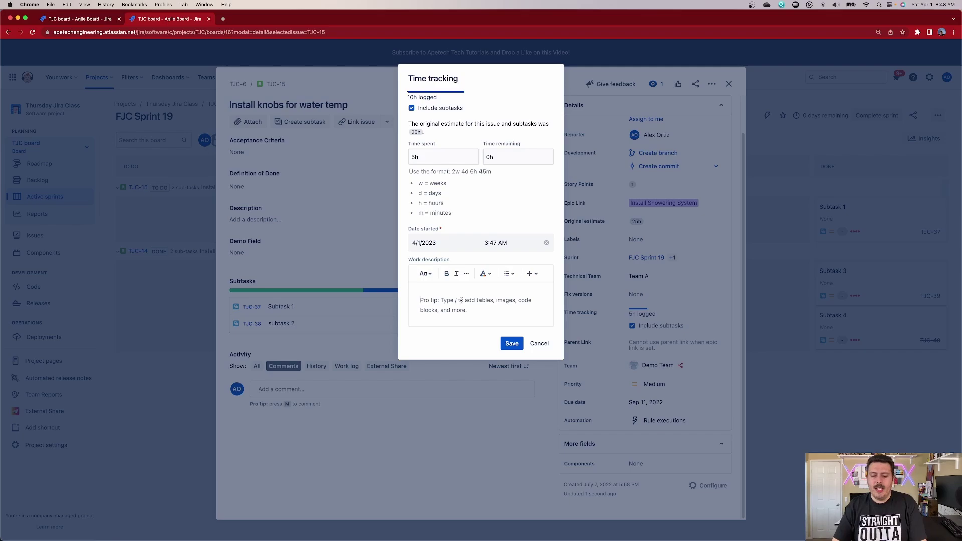
pyautogui.write('they put in a de')
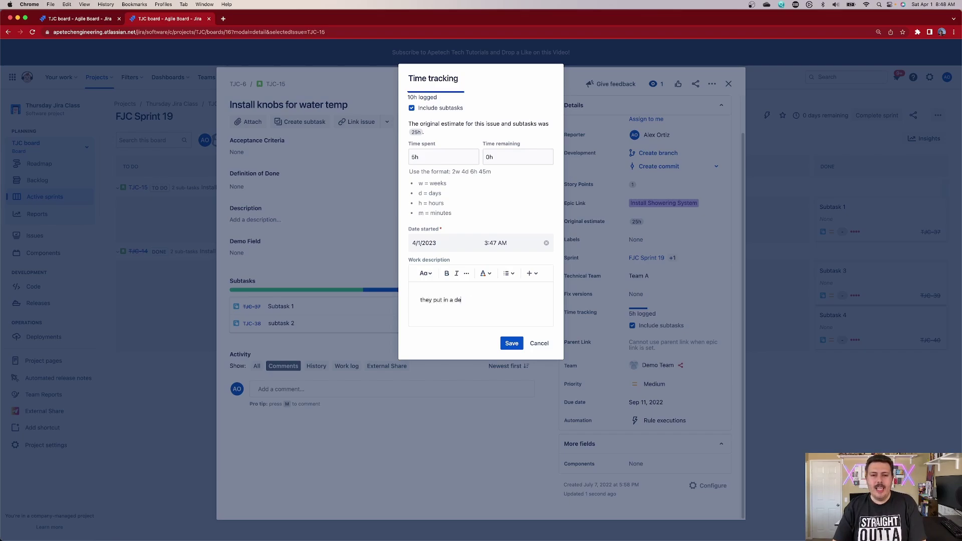
pyautogui.write('scription')
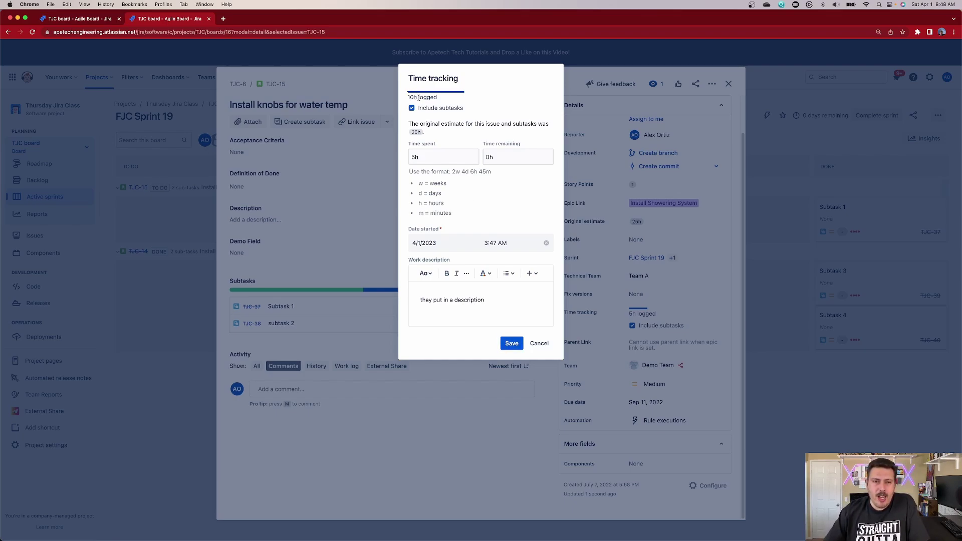
pyautogui.click(510, 346)
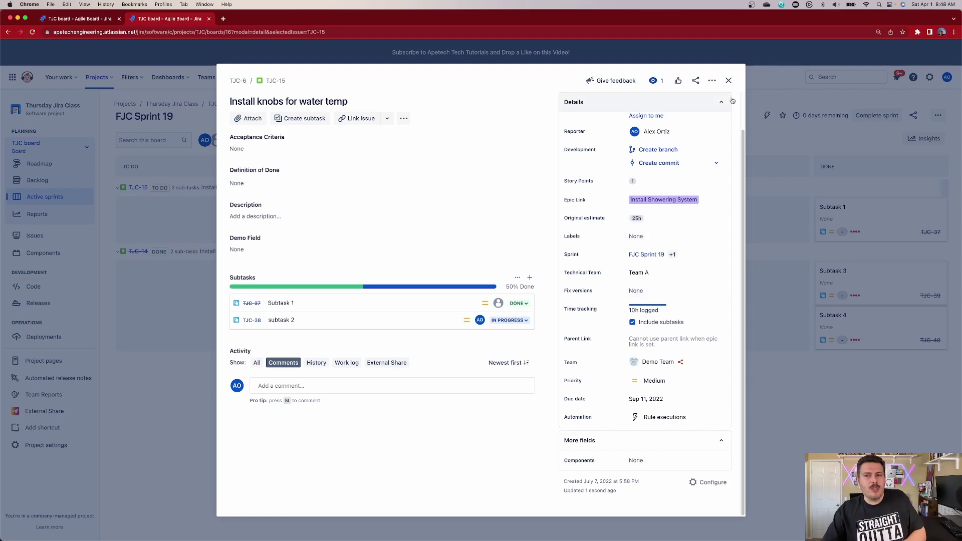
# - Leave the story, open Subtask 1 (TJC-37), and give it a 5h original estimate
pyautogui.click(729, 80)
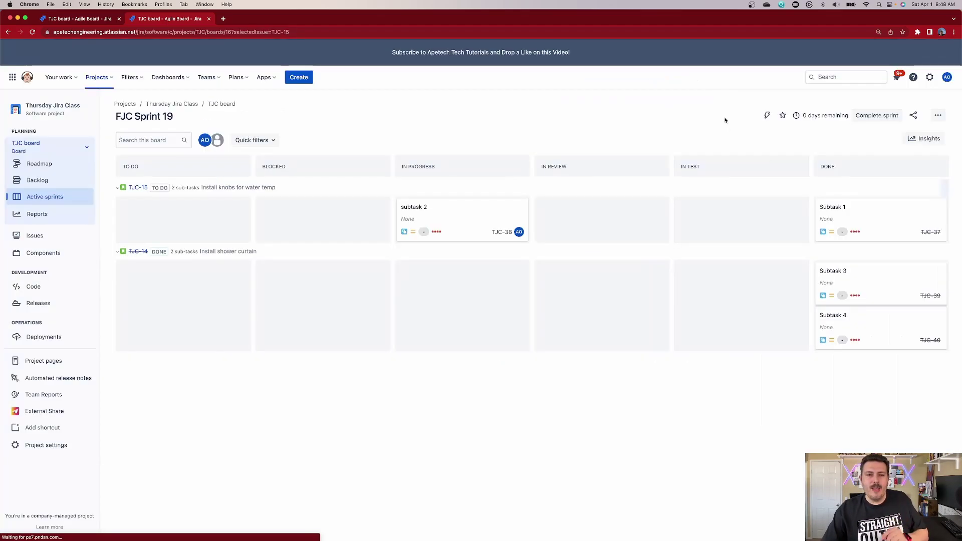
pyautogui.click(902, 223)
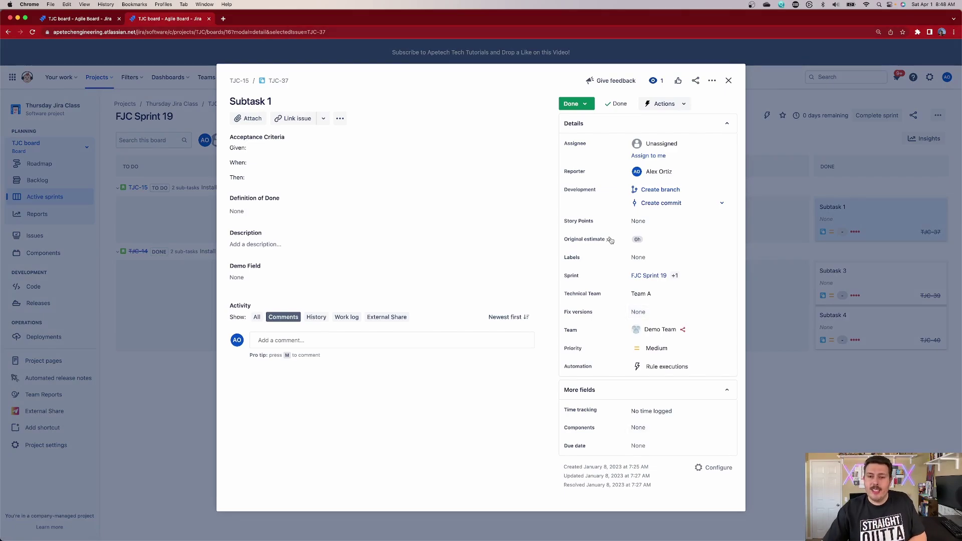
pyautogui.click(656, 239)
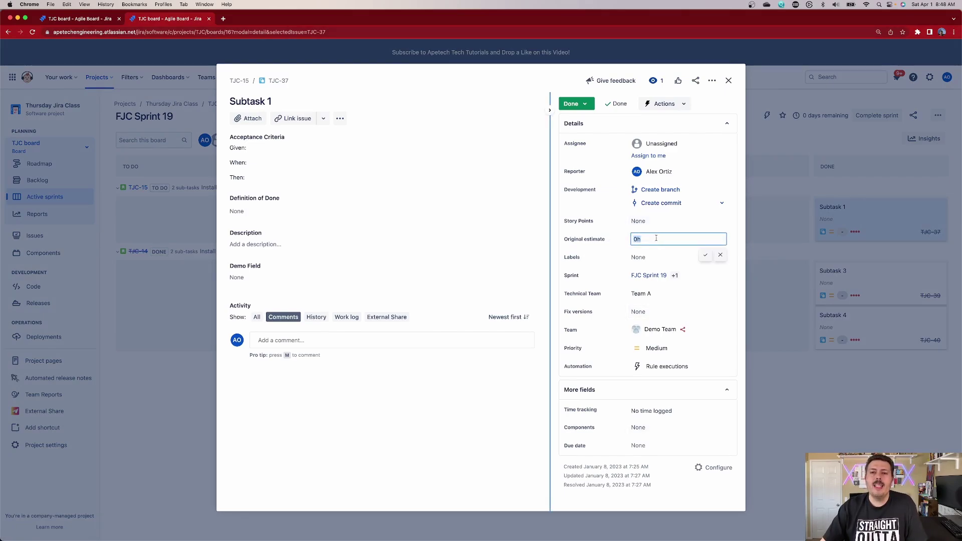
pyautogui.write('5h')
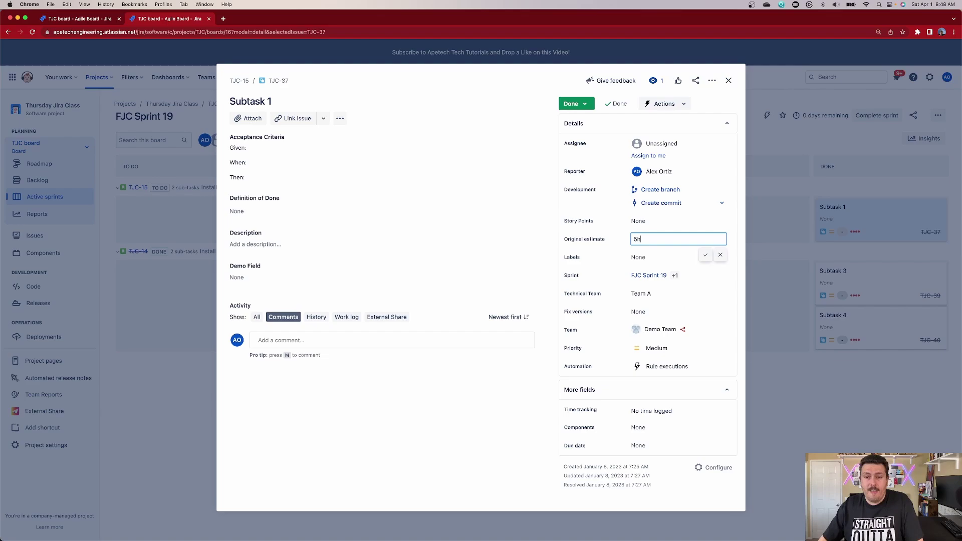
pyautogui.click(705, 255)
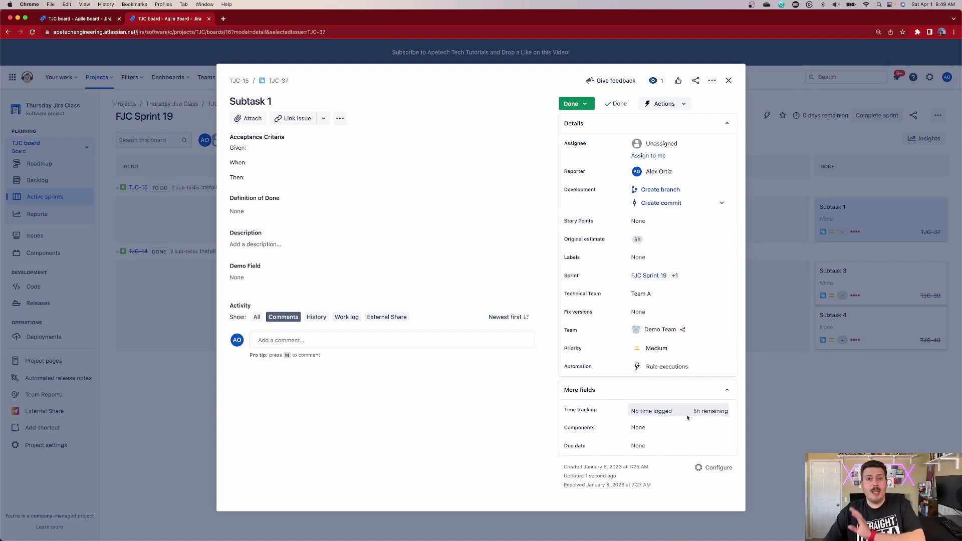
# - Log 1h on Subtask 1 with the work description 'this is something'
pyautogui.click(657, 411)
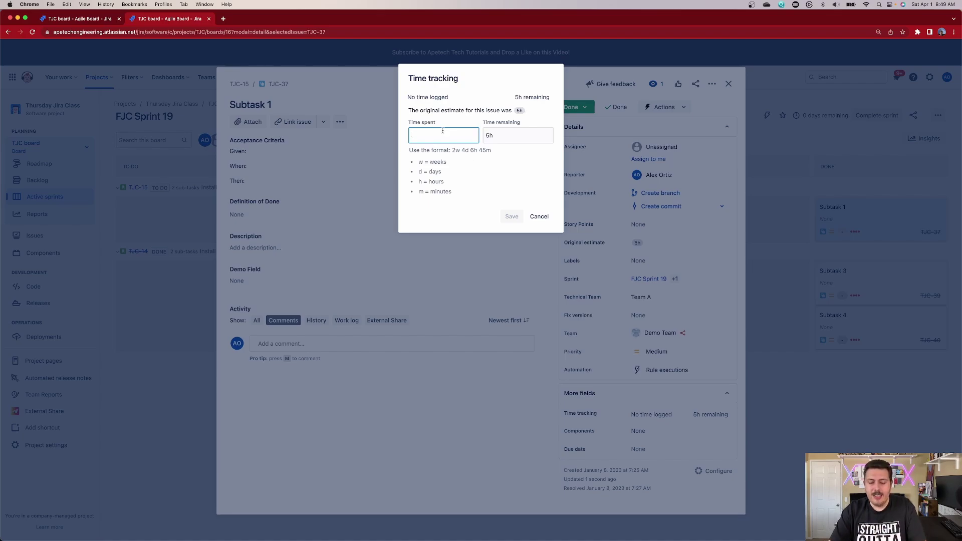
pyautogui.write('1h')
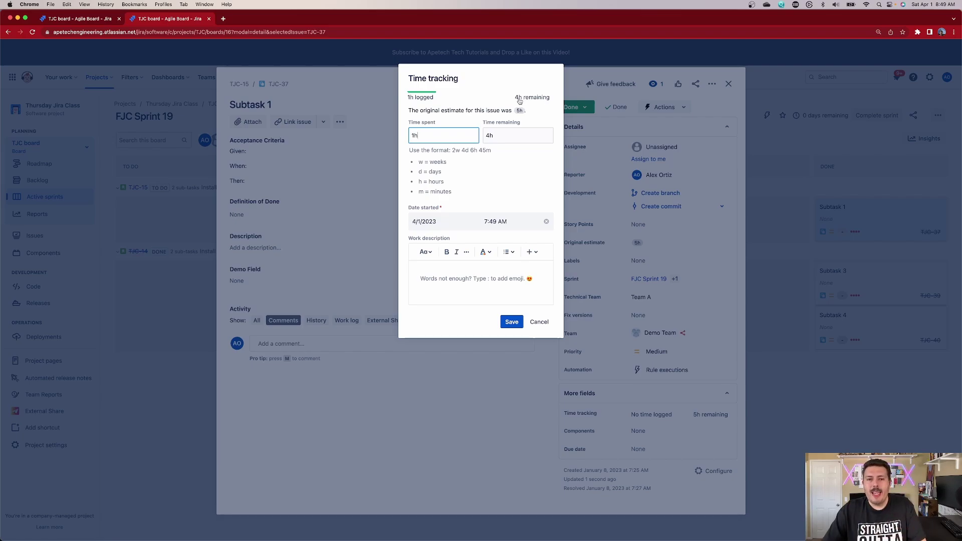
pyautogui.click(449, 278)
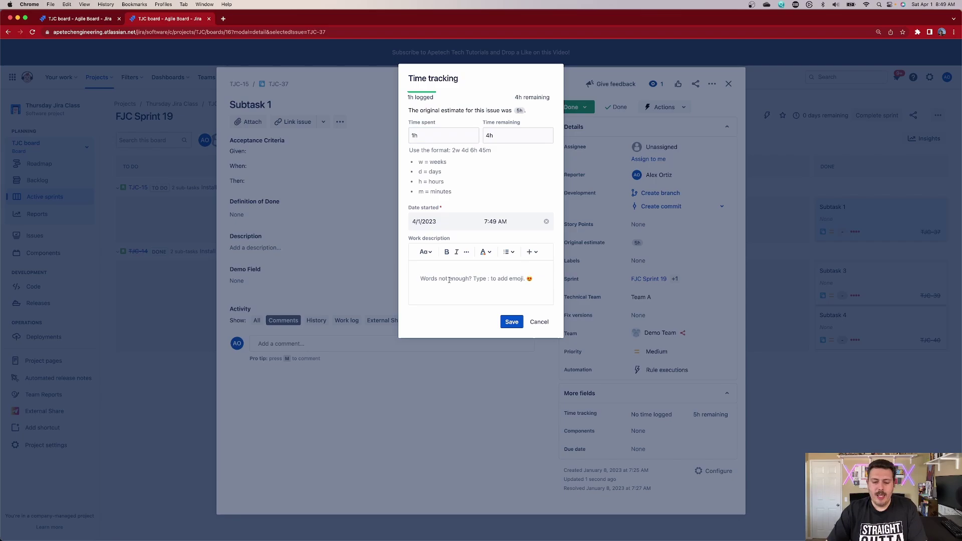
pyautogui.write('this is something')
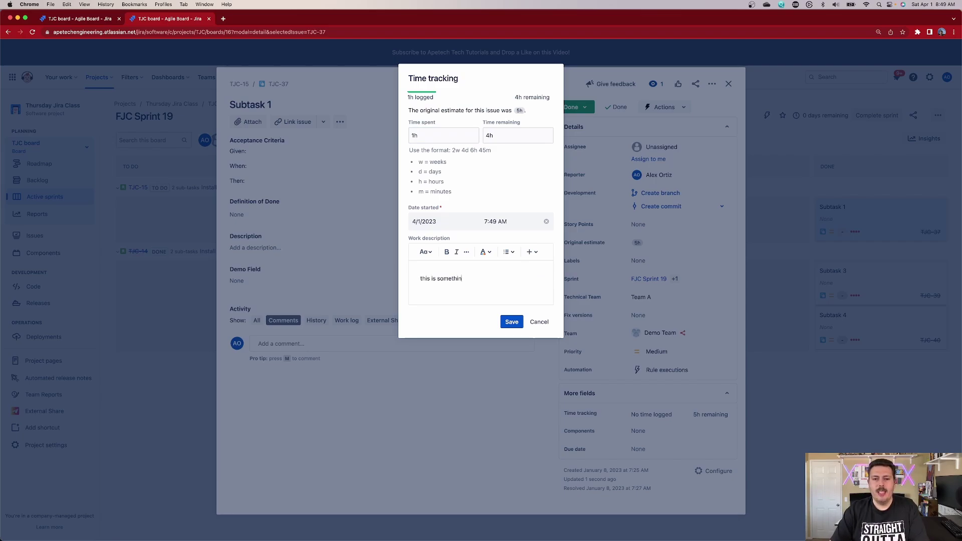
pyautogui.click(510, 321)
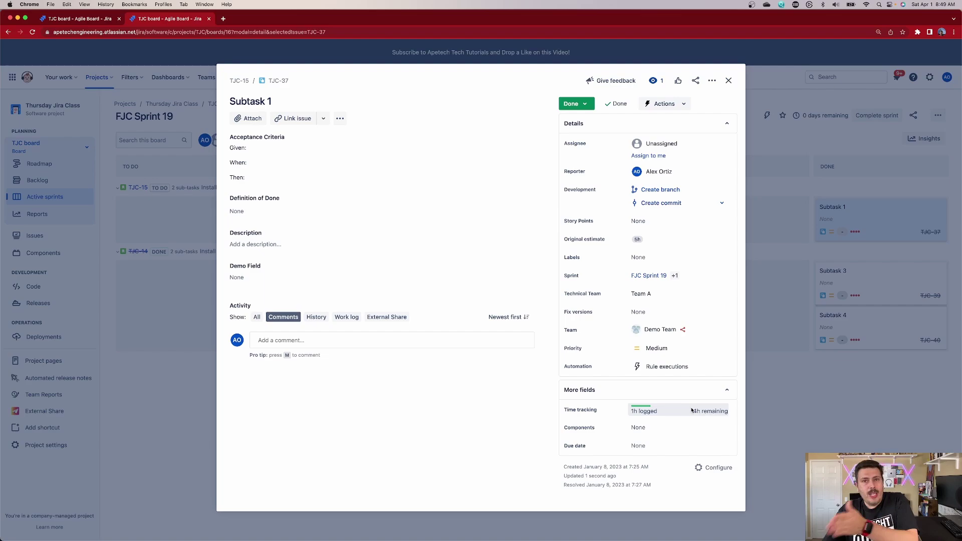
# - Log another 10h on Subtask 1 with the description 'warning', reaching 11h logged
pyautogui.click(644, 412)
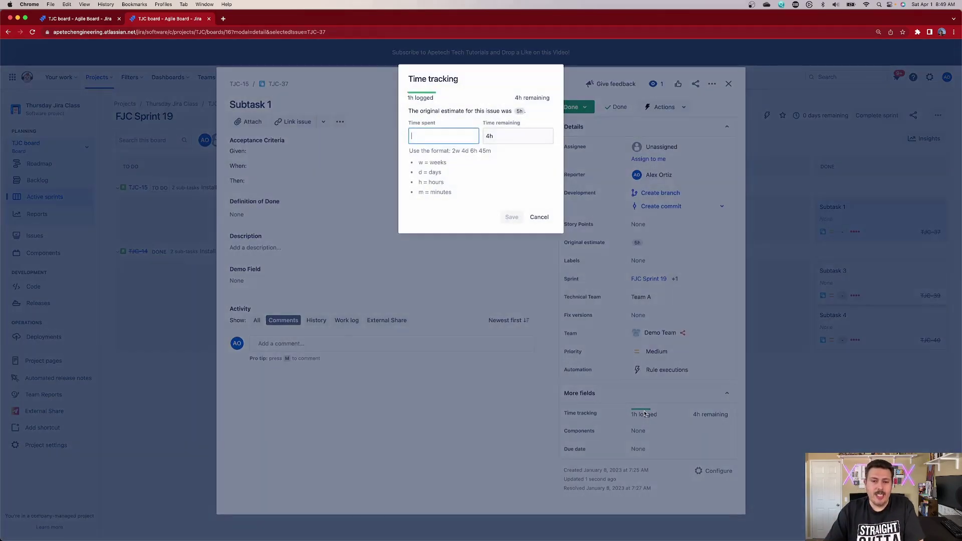
pyautogui.write('10h')
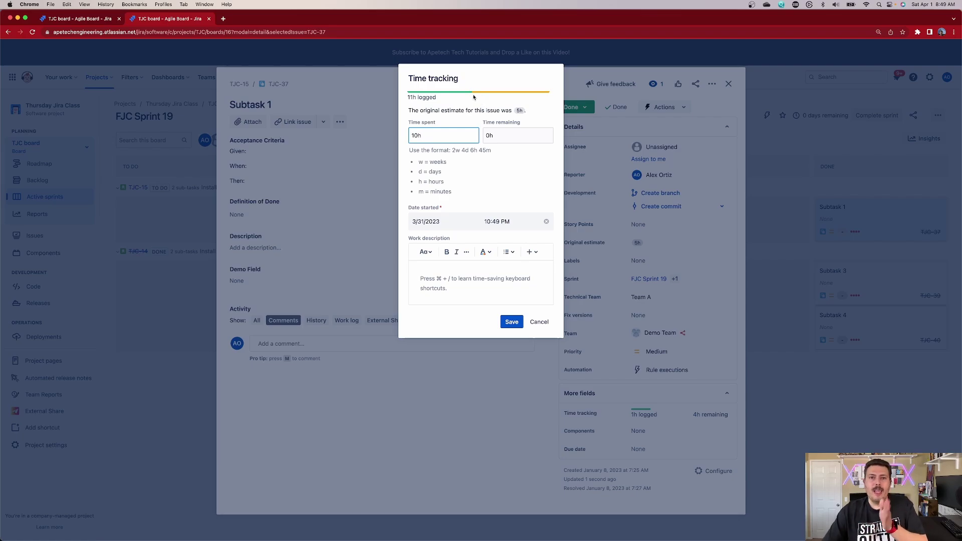
pyautogui.click(469, 278)
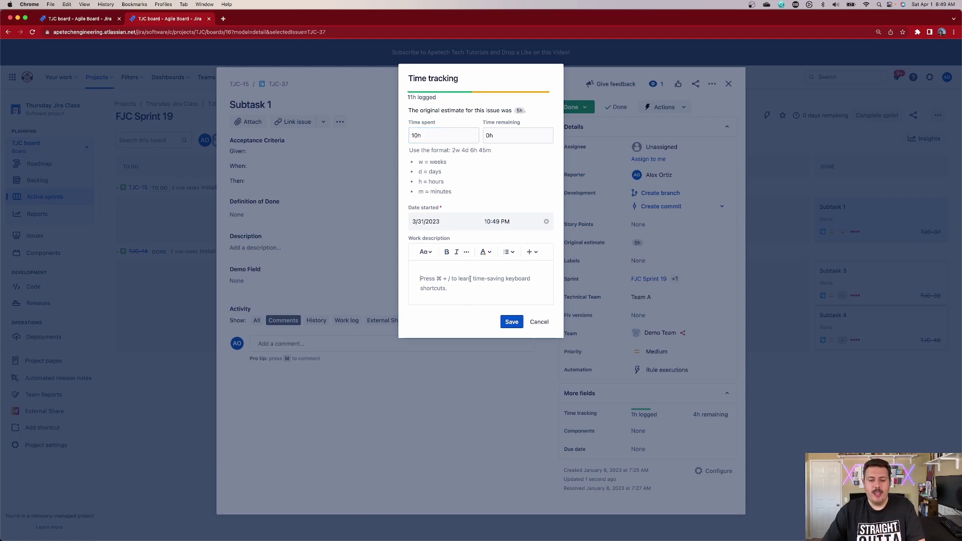
pyautogui.write('warning')
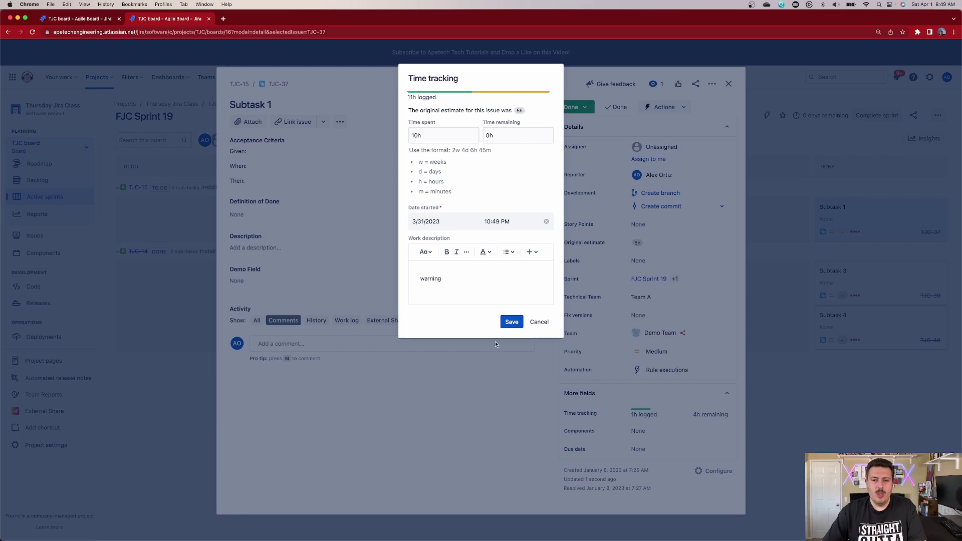
pyautogui.click(511, 322)
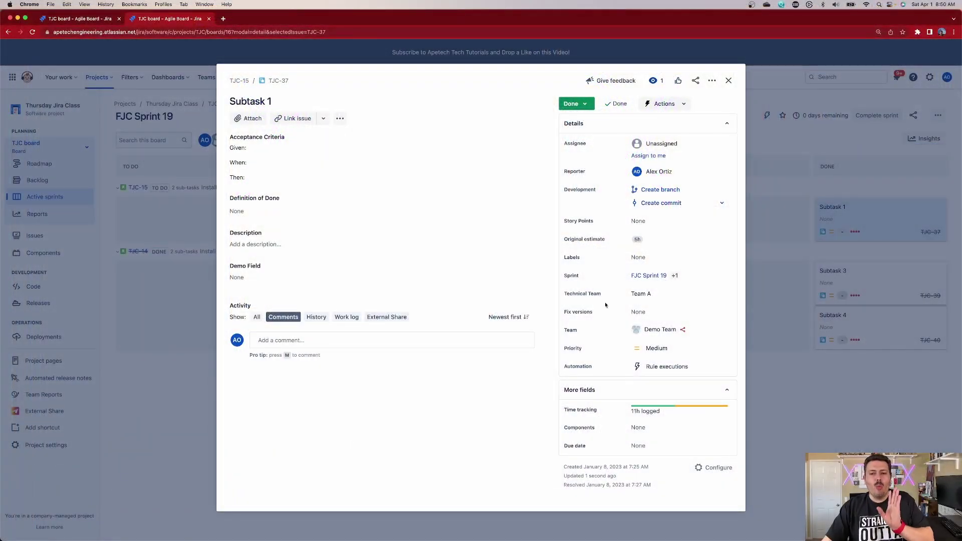
# - Check Subtask 1's Work log entries, then close the issue back to the FJC Sprint 19 board
pyautogui.click(354, 318)
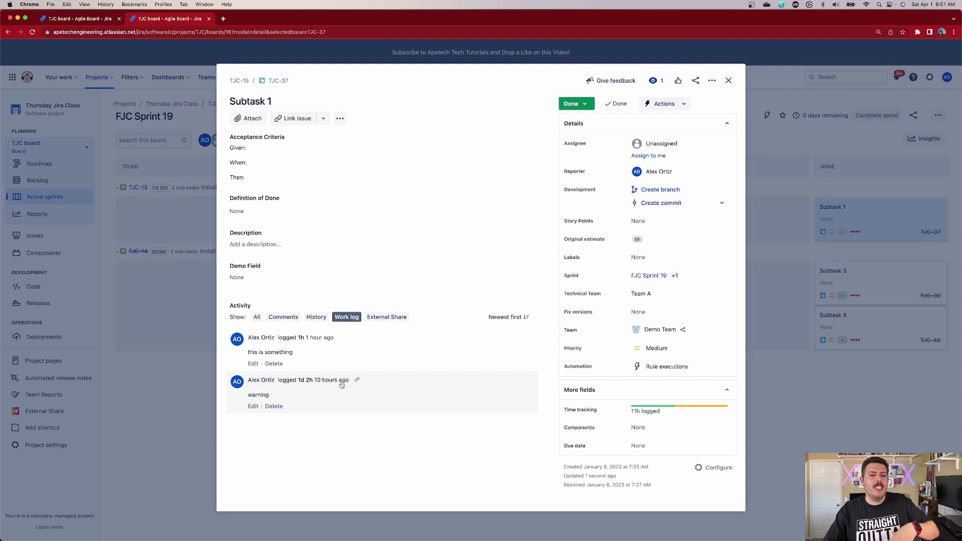
pyautogui.moveTo(346, 382)
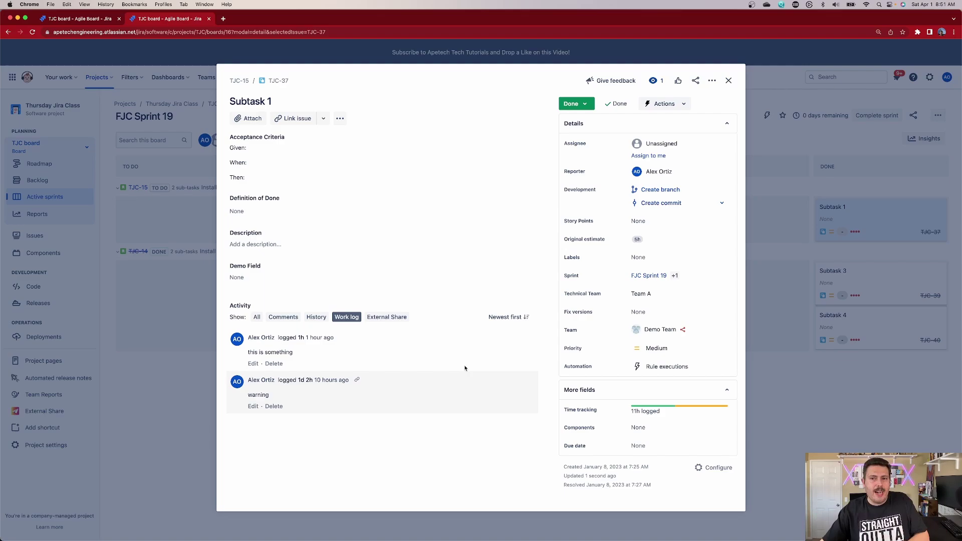
pyautogui.click(728, 80)
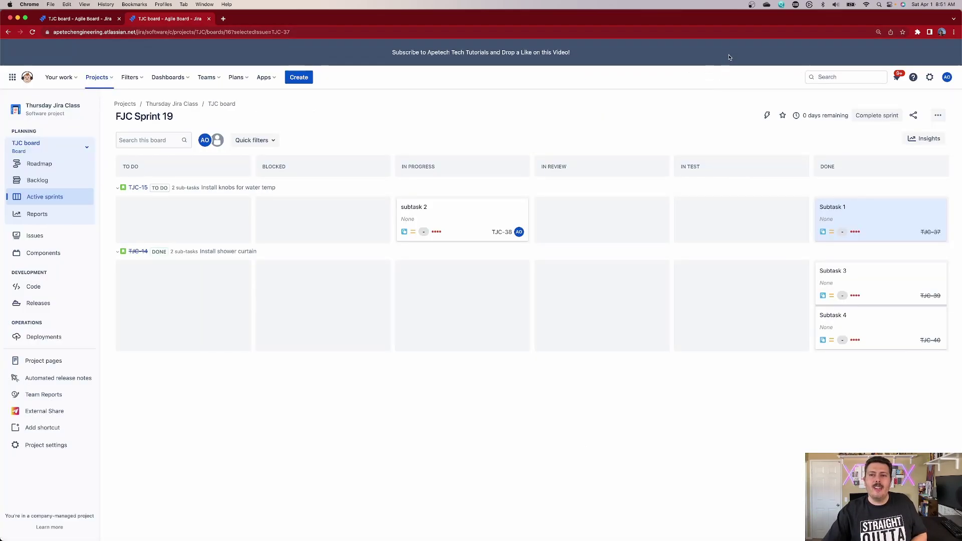
# - Go through Settings > Issues to the Time tracking admin page
pyautogui.click(929, 78)
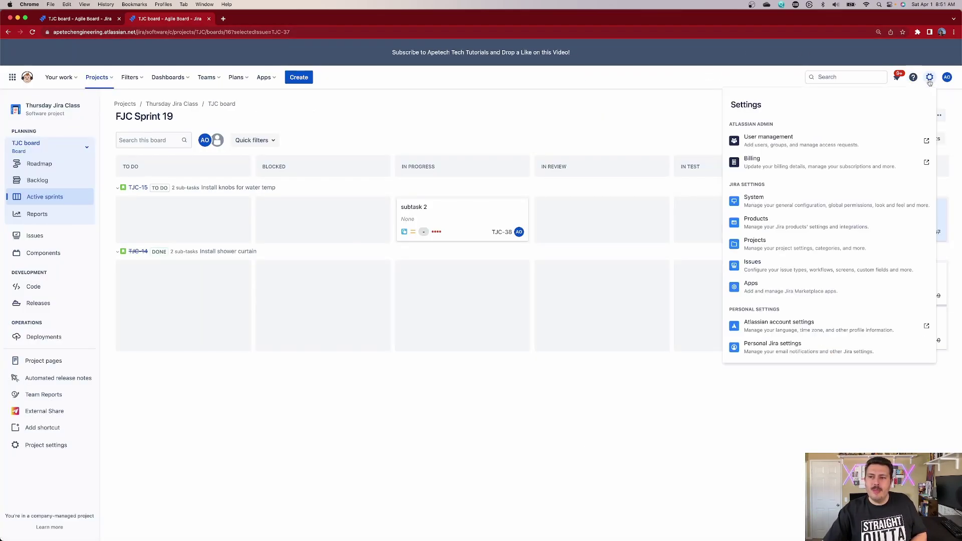
pyautogui.click(780, 269)
pyautogui.scroll(-1, 20, 350)
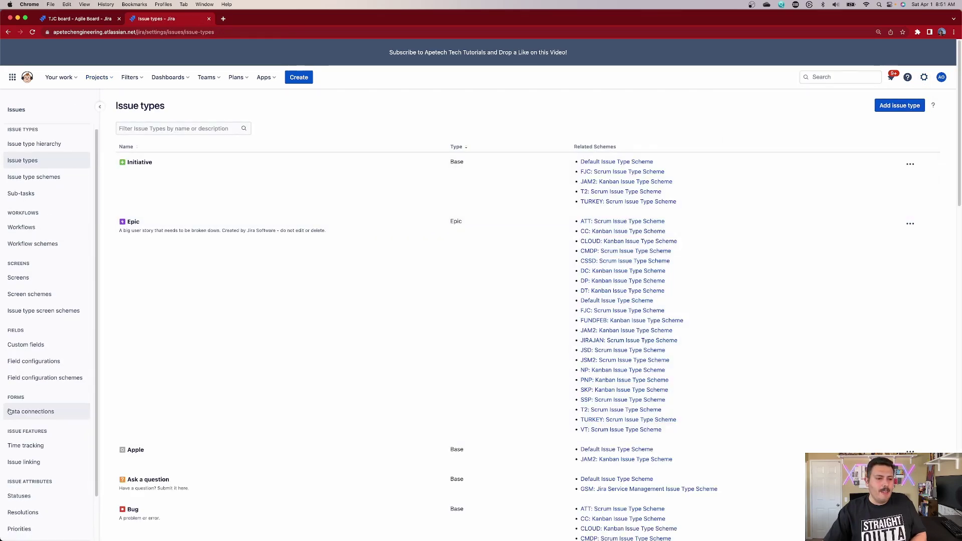
pyautogui.click(20, 448)
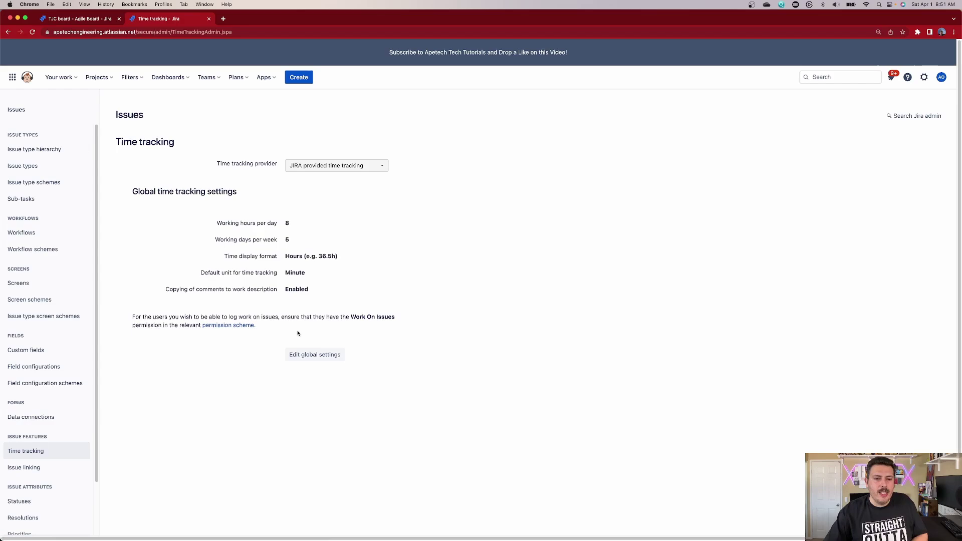
# - Edit global settings: keep the Hours (e.g. 36.5h) display format and make Hour the default unit
pyautogui.click(314, 354)
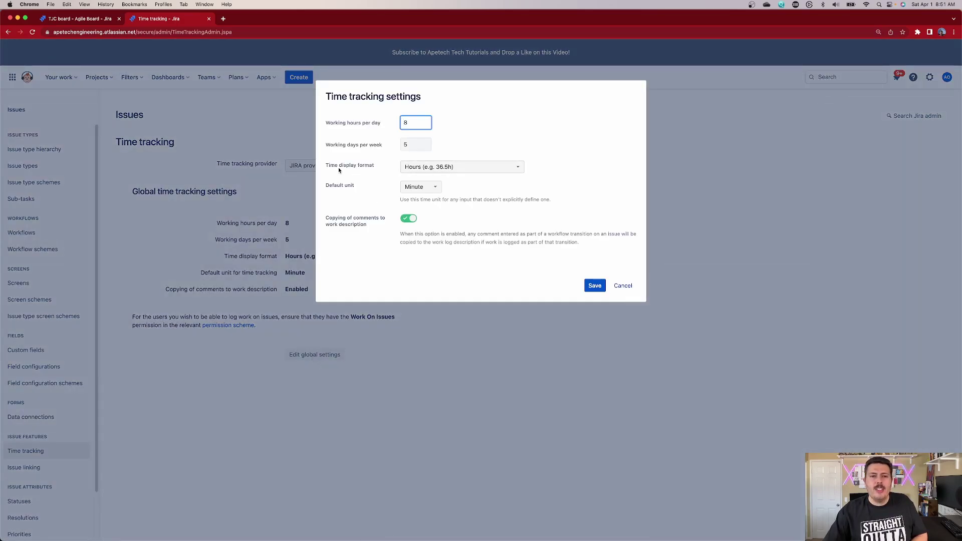
pyautogui.click(428, 168)
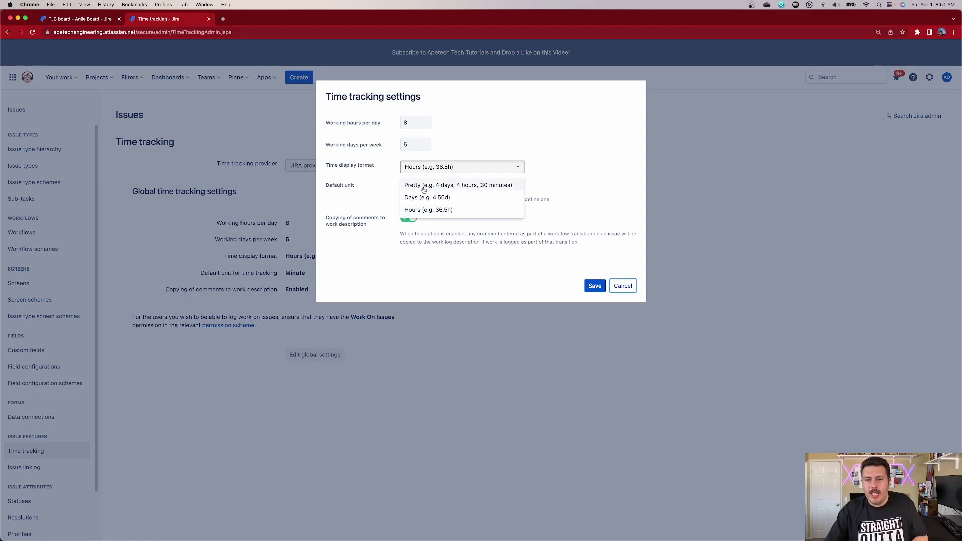
pyautogui.click(418, 211)
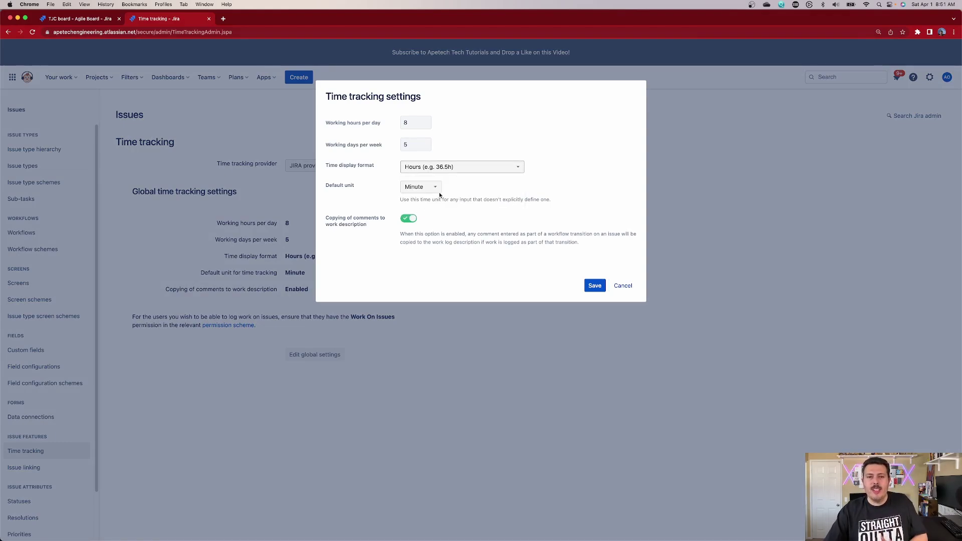
pyautogui.click(422, 186)
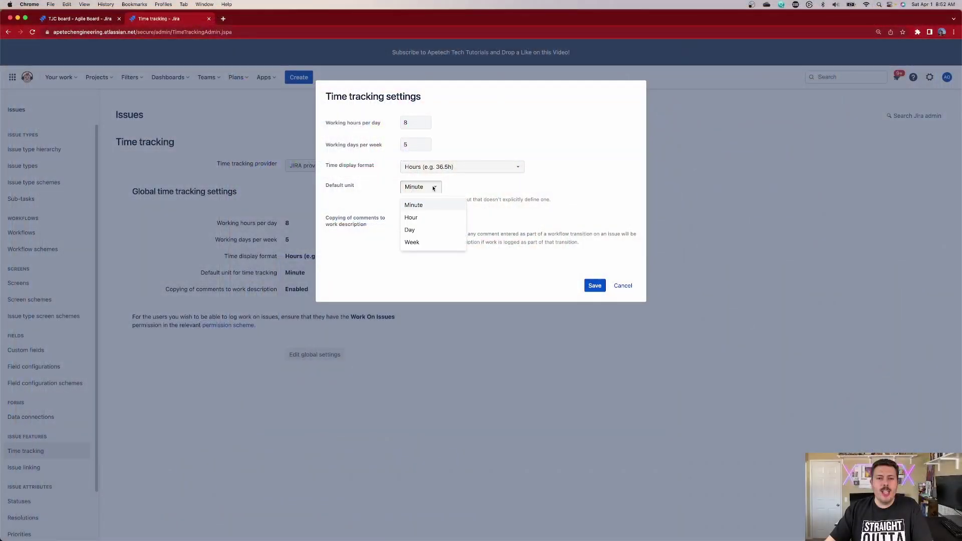
pyautogui.click(420, 214)
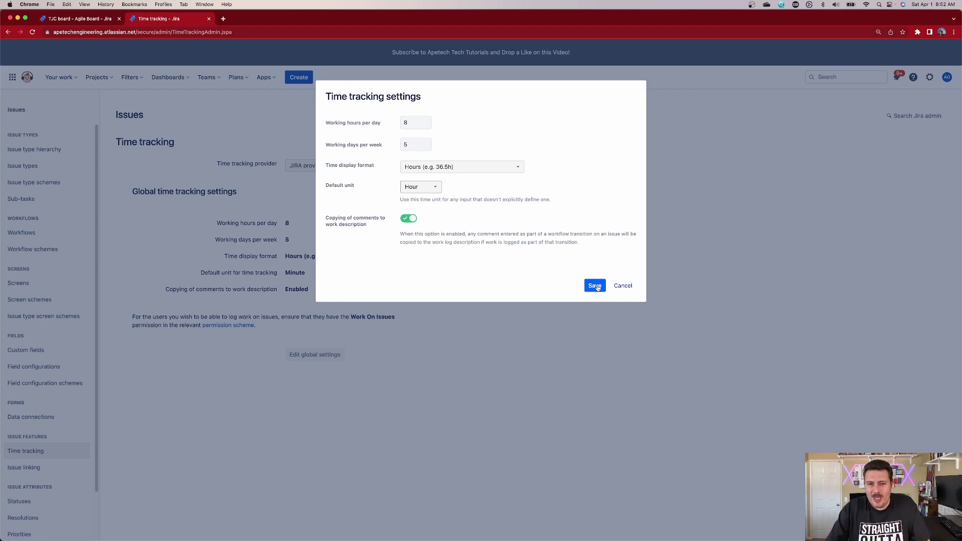
pyautogui.click(470, 168)
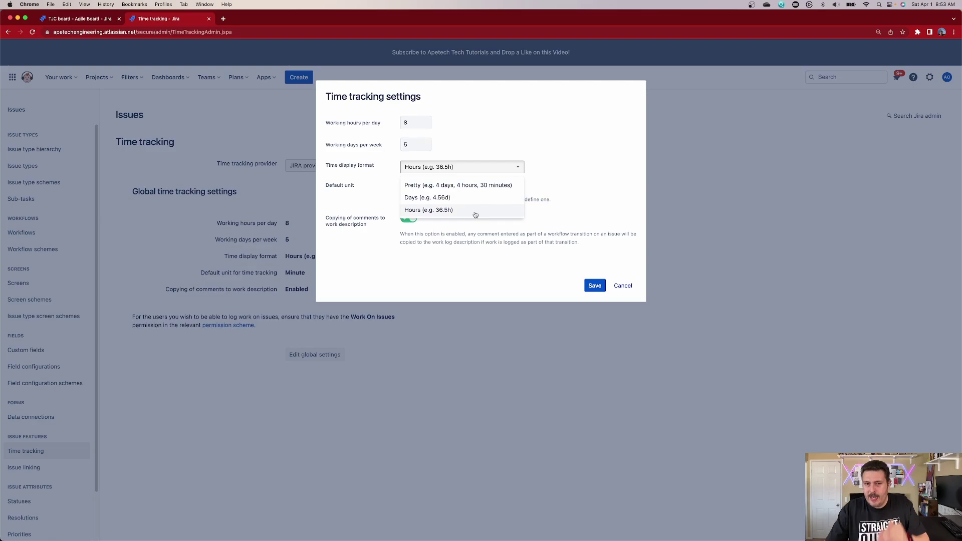
pyautogui.click(593, 288)
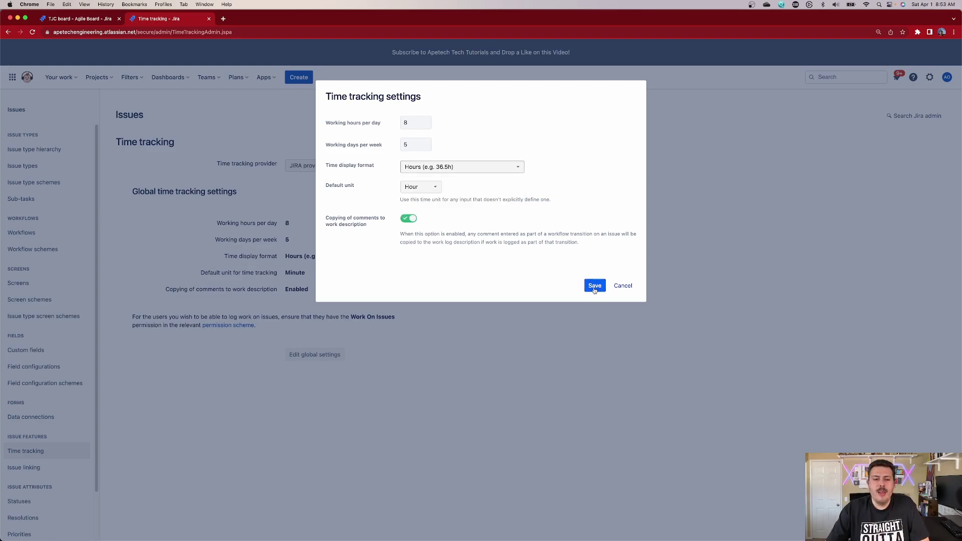